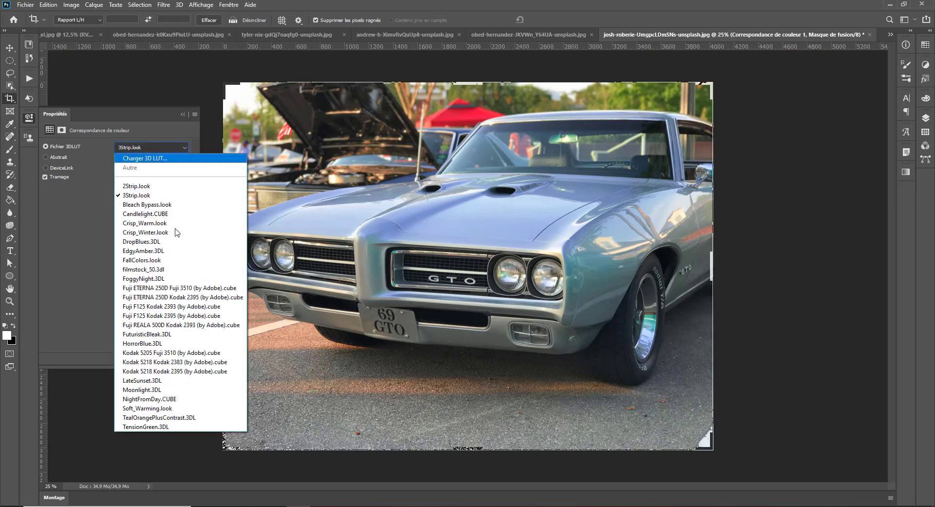
# - Apply the HorrorBlue.3DL LUT to the Color Lookup adjustment, then switch from cropping to the Elliptical Marquee tool
pyautogui.click(156, 393)
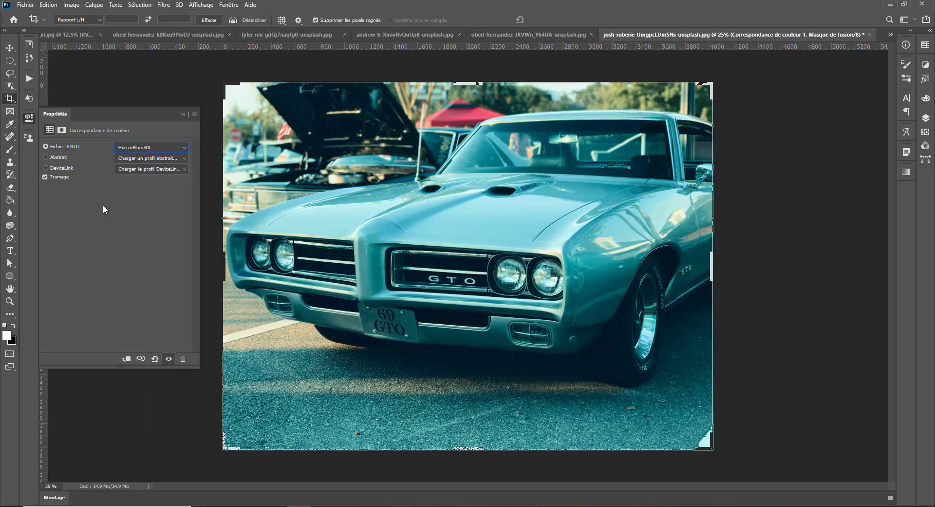
pyautogui.click(31, 117)
pyautogui.click(207, 113)
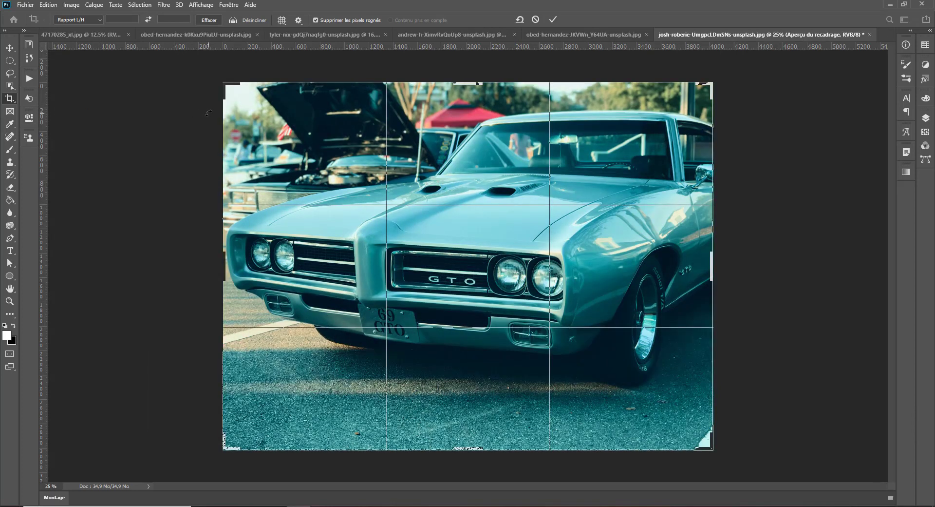
pyautogui.click(10, 61)
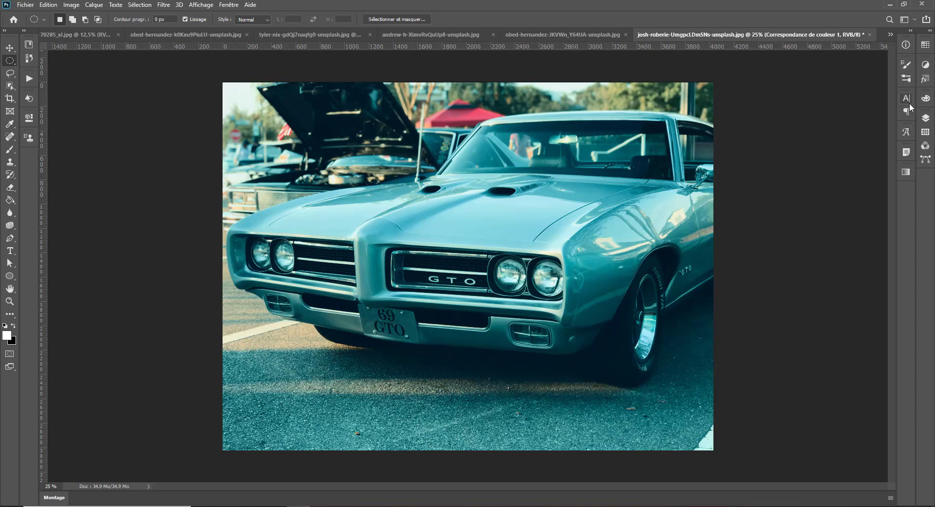
# - Compare the car photo without and with the Color Lookup layer by hiding and showing it
pyautogui.click(925, 118)
pyautogui.click(740, 187)
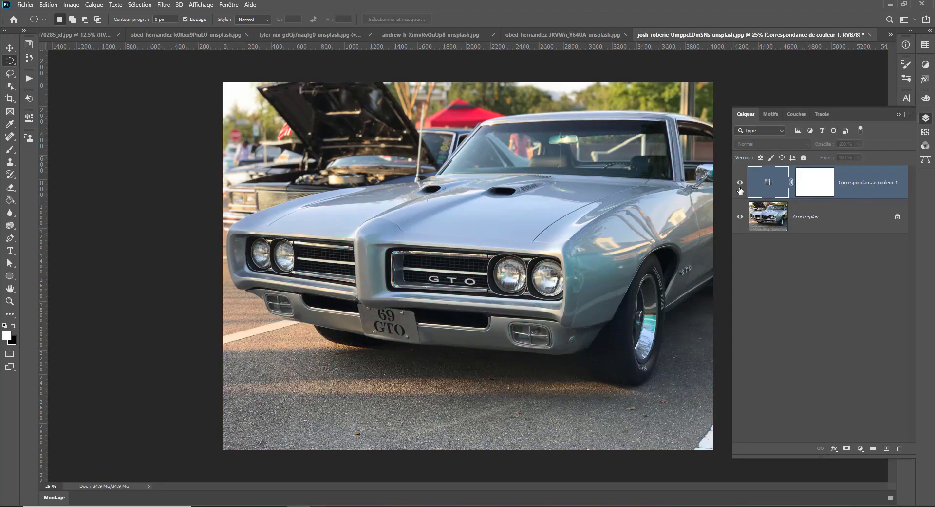
pyautogui.click(740, 187)
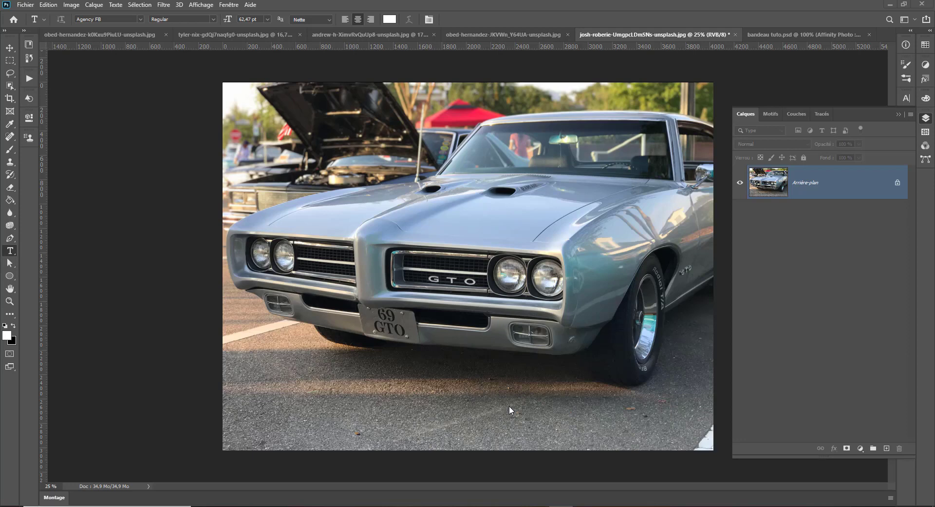
# - Add a Color Lookup adjustment layer above the car photo and load the 2Strip.look 3D LUT
pyautogui.click(860, 448)
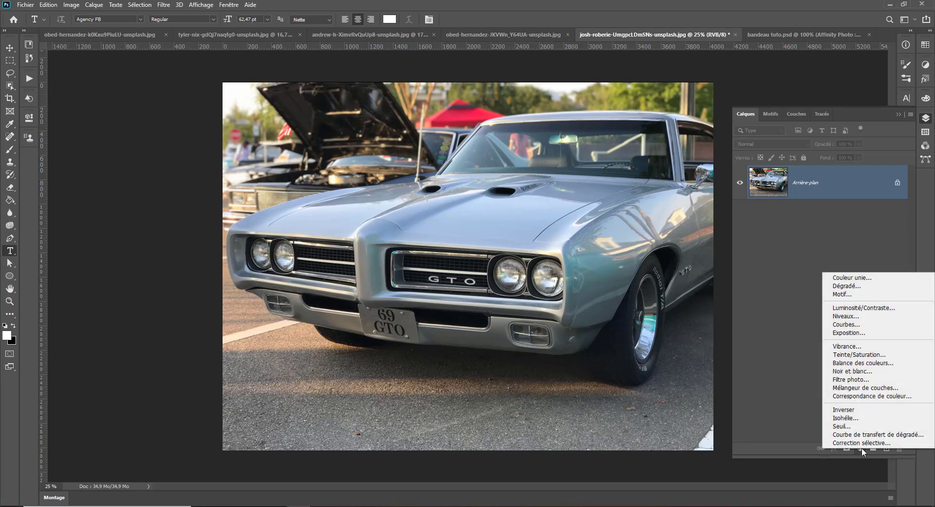
pyautogui.click(872, 396)
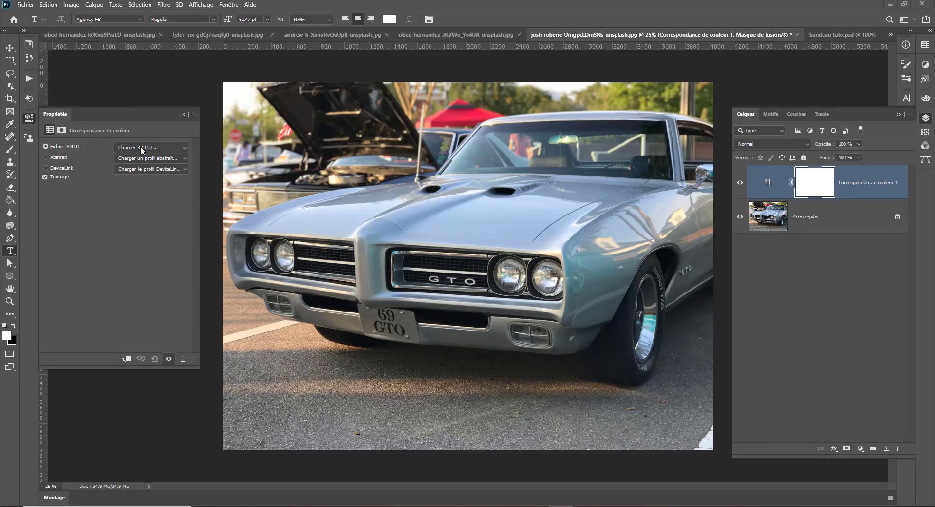
pyautogui.click(177, 148)
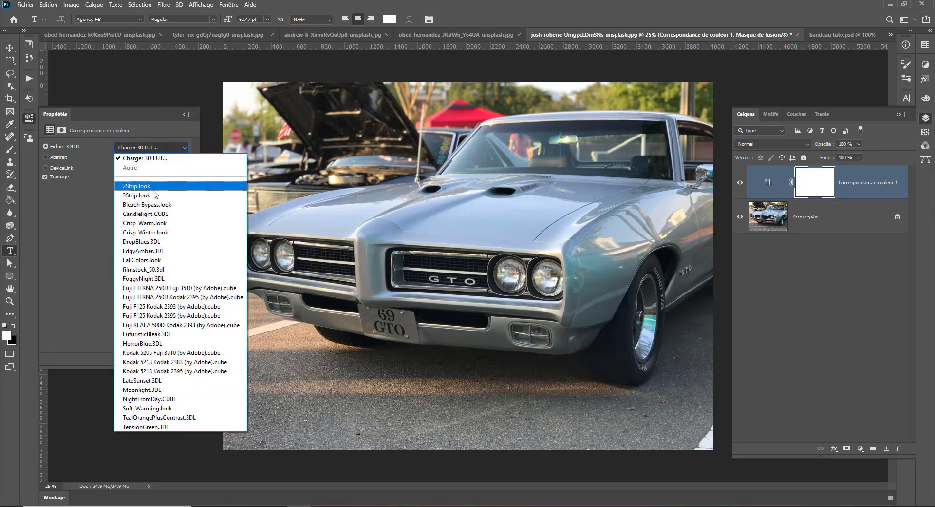
pyautogui.click(136, 187)
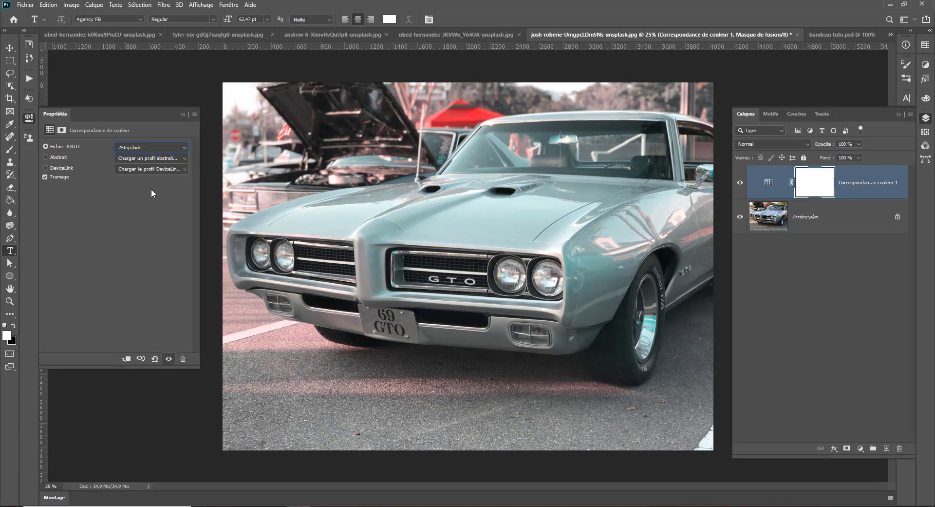
# - Try the 3Strip.look, 2Strip.look and Bleach Bypass.look LUTs in turn on the car's Color Lookup layer
pyautogui.click(155, 145)
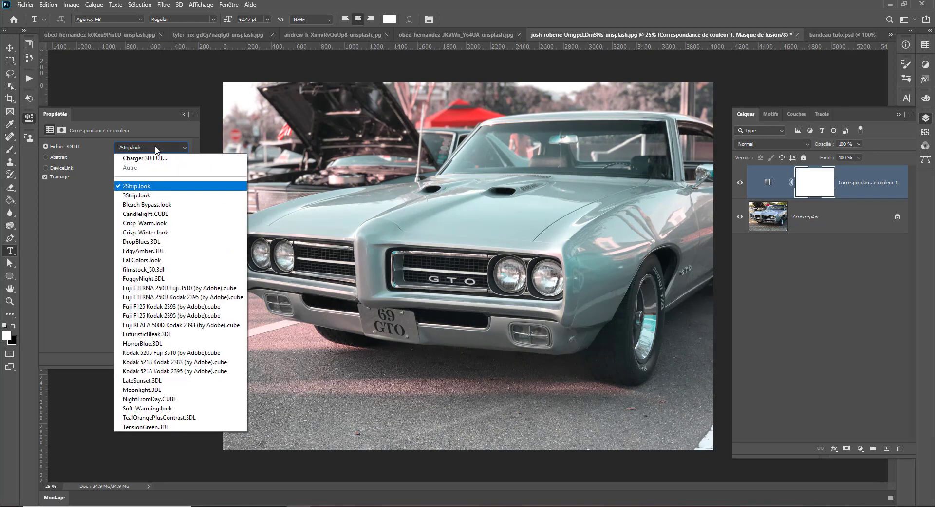
pyautogui.click(141, 195)
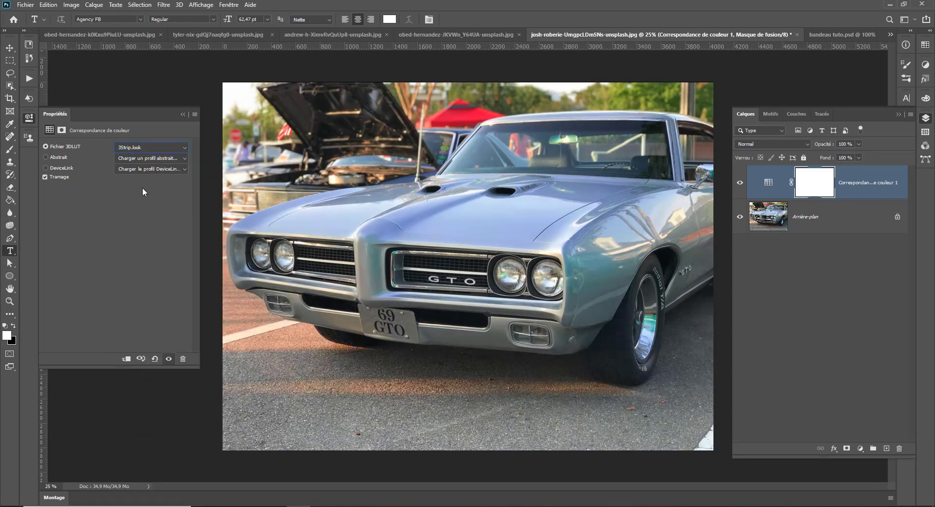
pyautogui.click(165, 145)
pyautogui.click(144, 182)
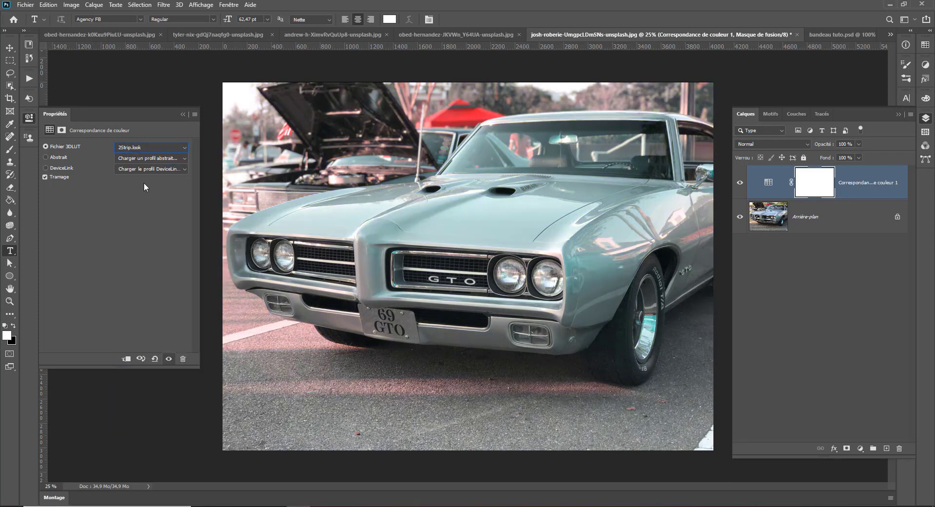
pyautogui.click(177, 145)
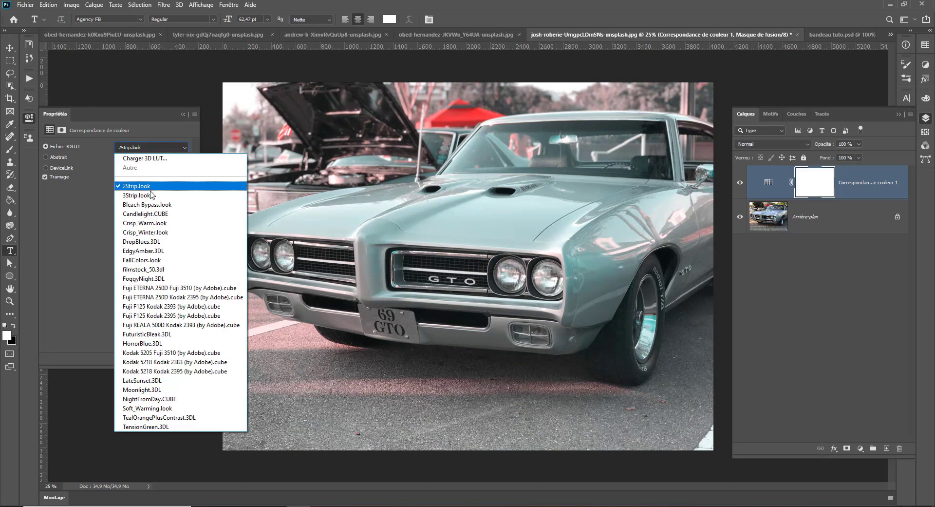
pyautogui.click(146, 206)
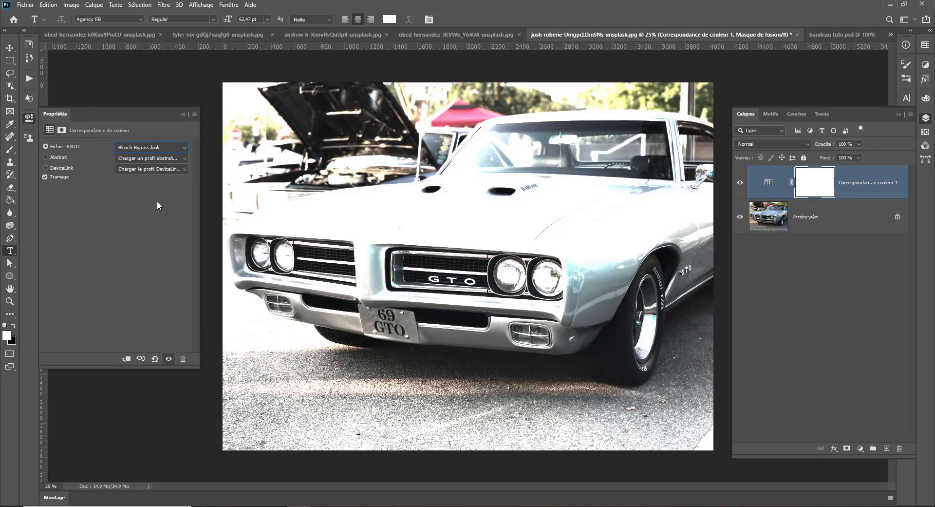
# - Cycle the car's Color Lookup layer through the successive LUTs from Candlelight.CUBE to filmstock_50.3dl
pyautogui.press('Down')
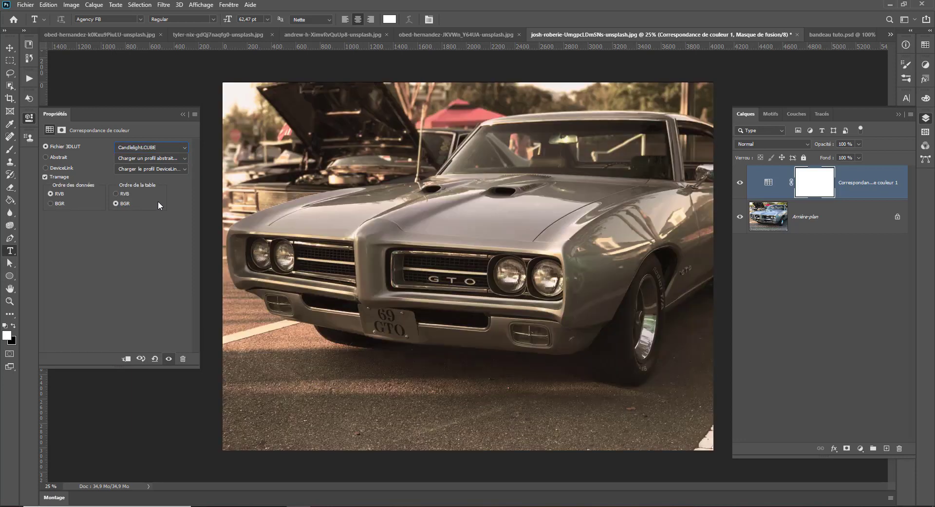
pyautogui.press('Down')
pyautogui.press('Down')
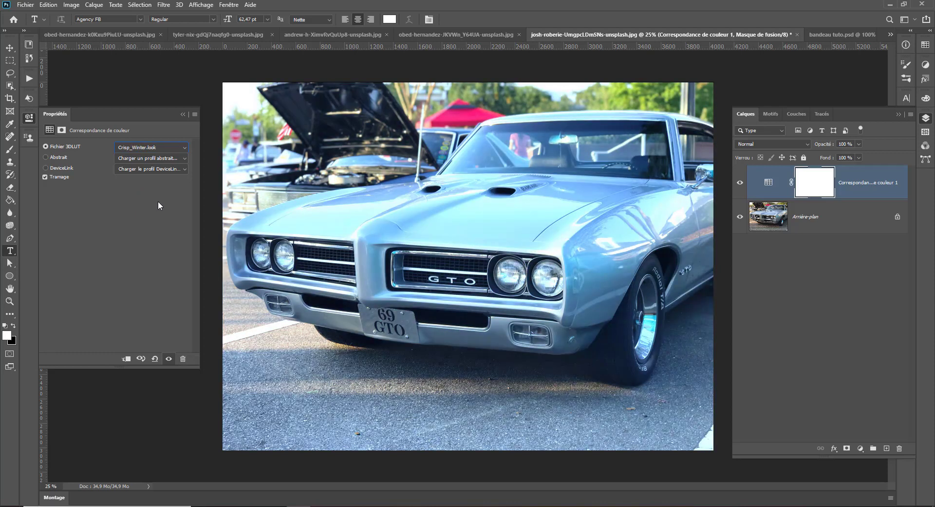
pyautogui.press('Down')
pyautogui.press('Down')
pyautogui.press('Down')
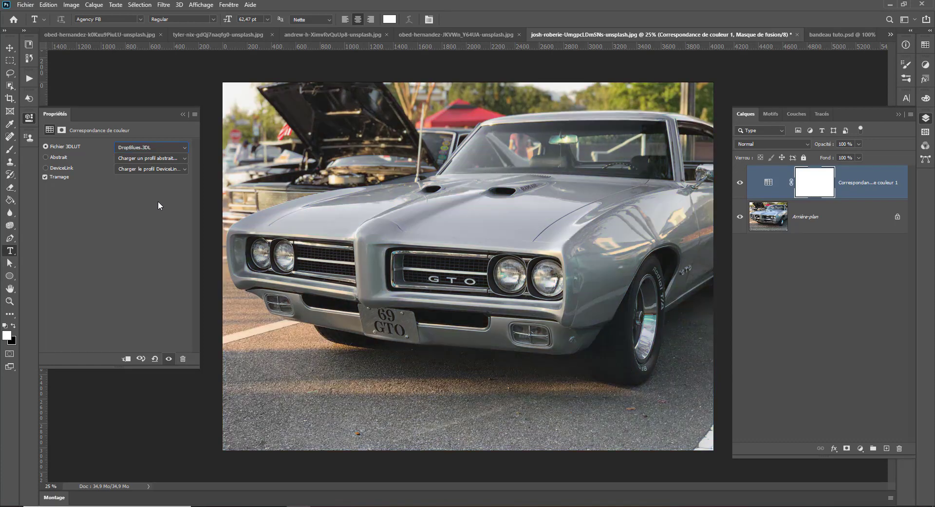
pyautogui.press('Down')
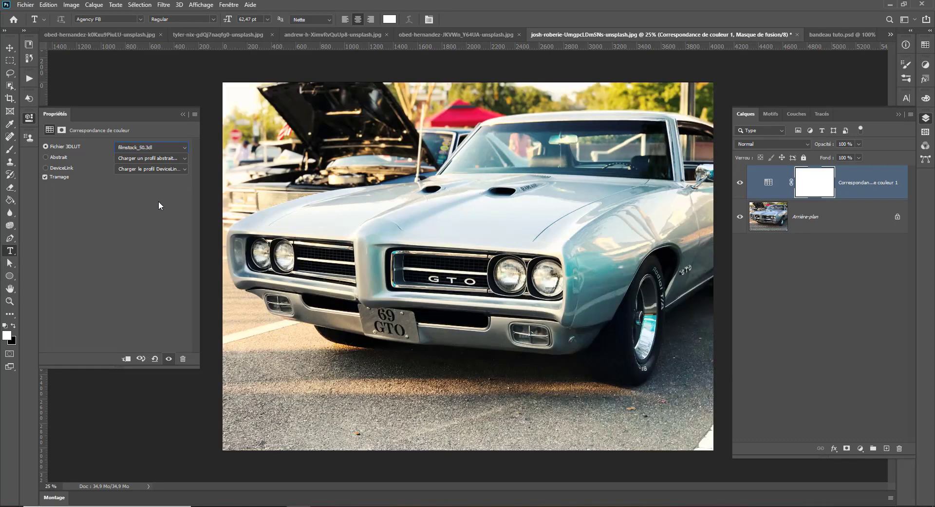
# - Try the Fuji F125 Kodak 2395, Fuji F125 Kodak 2393 and Fuji ETERNA 250D Kodak 2395 LUTs on the car photo
pyautogui.click(150, 148)
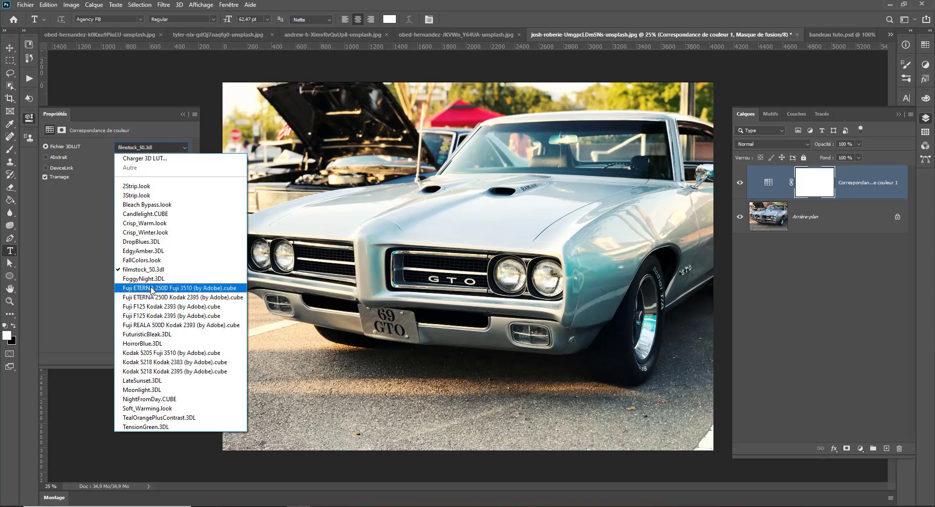
pyautogui.click(145, 316)
pyautogui.click(154, 148)
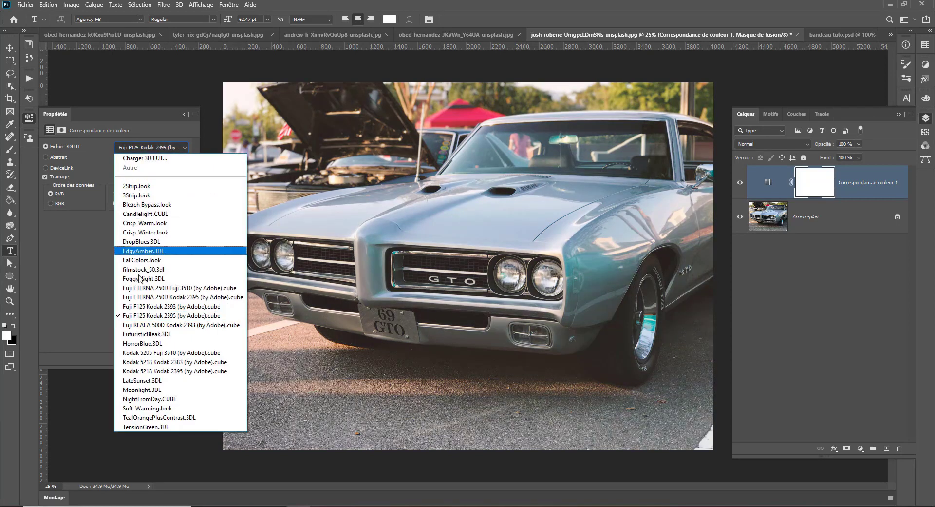
pyautogui.click(147, 305)
pyautogui.click(170, 148)
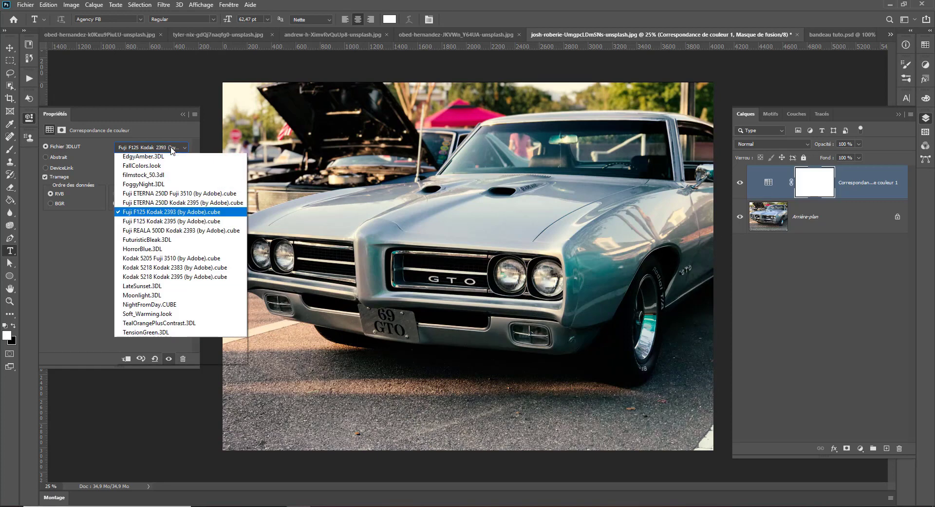
pyautogui.click(160, 298)
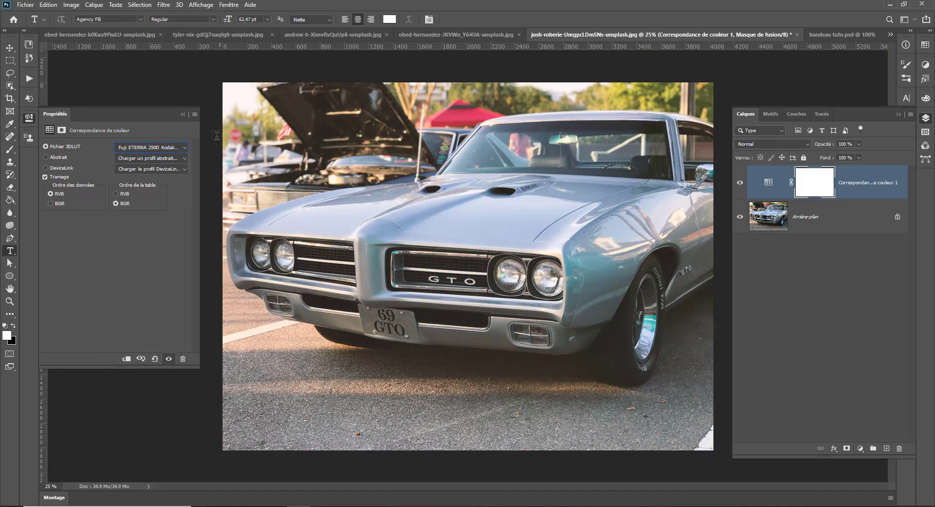
# - Try the HorrorBlue.3DL, Moonlight.3DL, LateSunset.3DL and TensionGreen.3DL LUTs in turn on the car photo
pyautogui.click(156, 147)
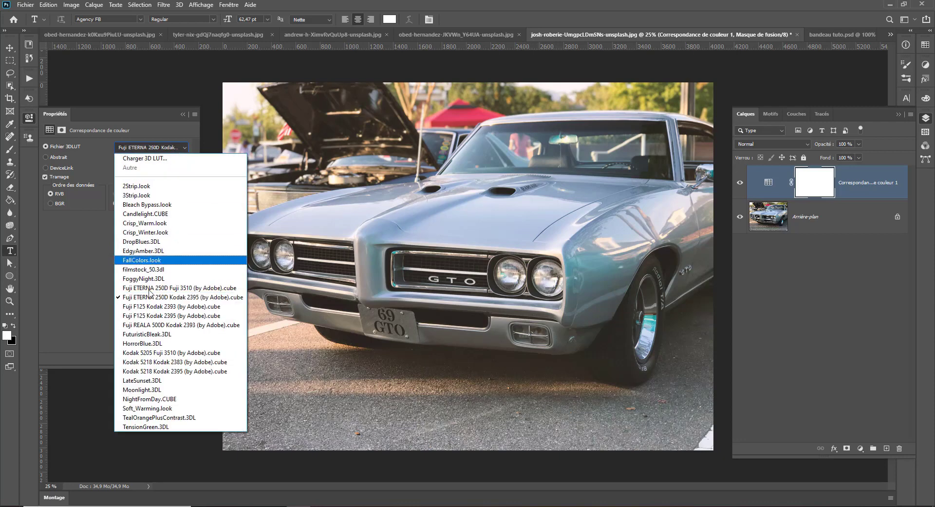
pyautogui.click(149, 343)
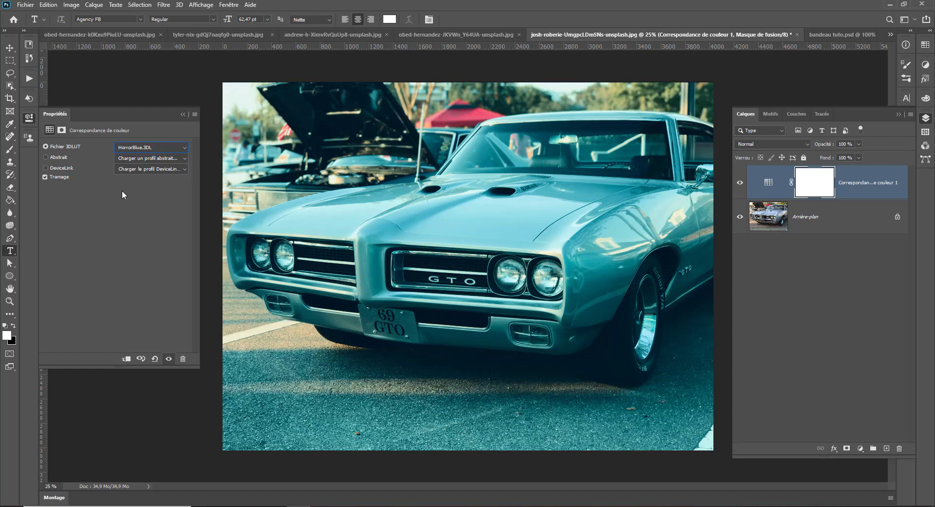
pyautogui.click(128, 146)
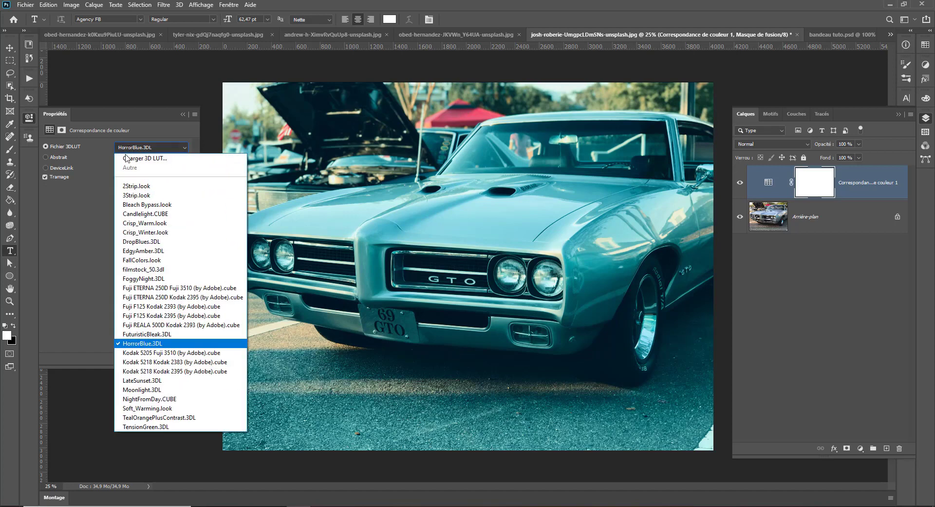
pyautogui.click(128, 390)
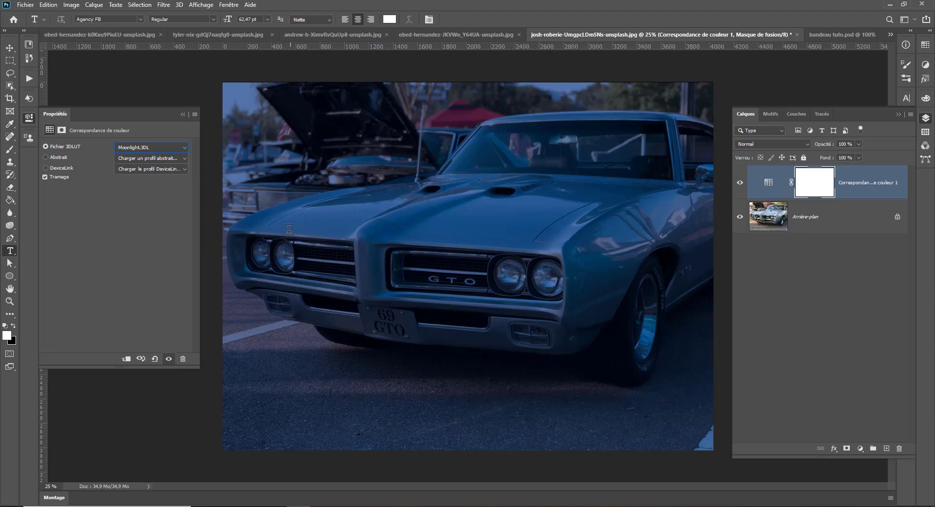
pyautogui.click(137, 148)
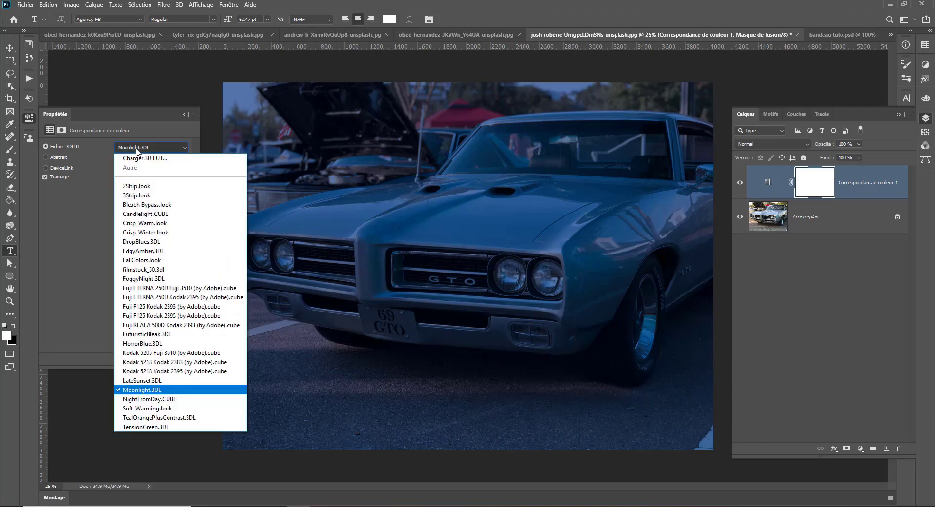
pyautogui.click(132, 381)
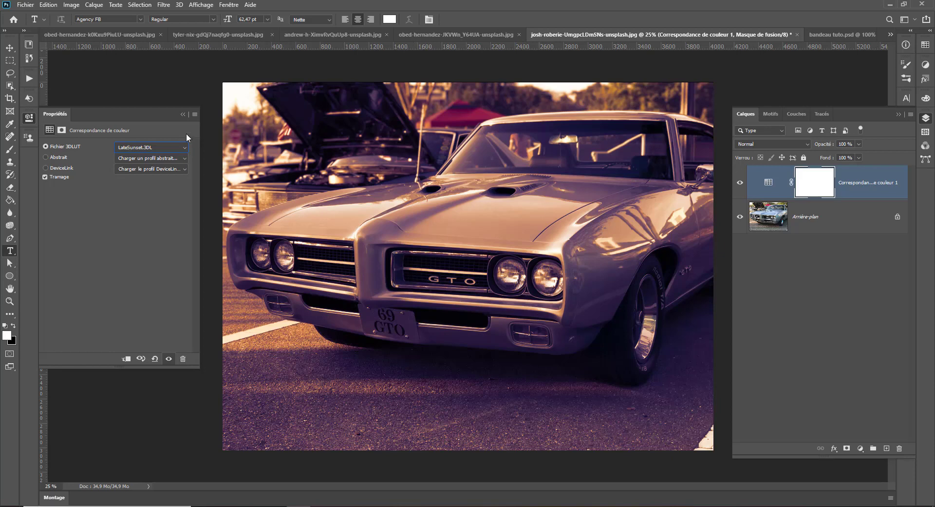
pyautogui.click(138, 146)
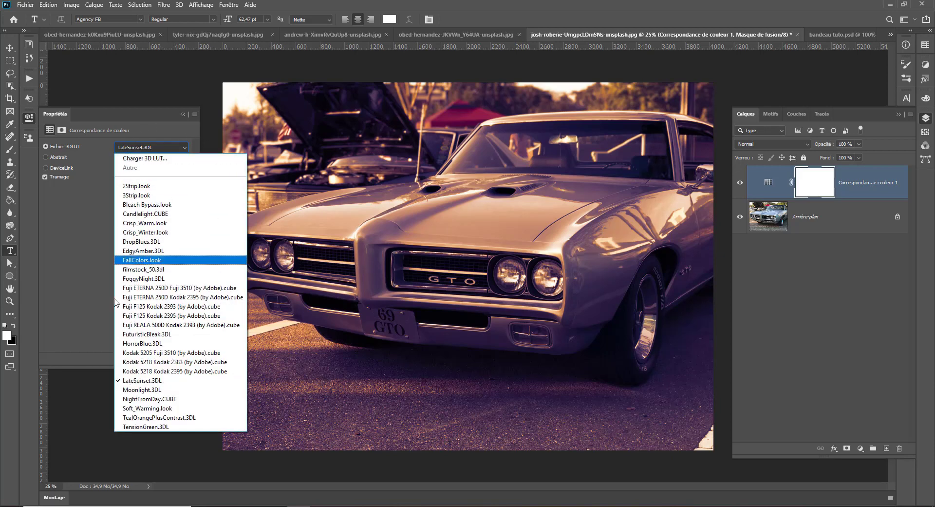
pyautogui.click(142, 426)
# - Set the car's Color Lookup layer back to the 2Strip.look LUT
pyautogui.click(176, 145)
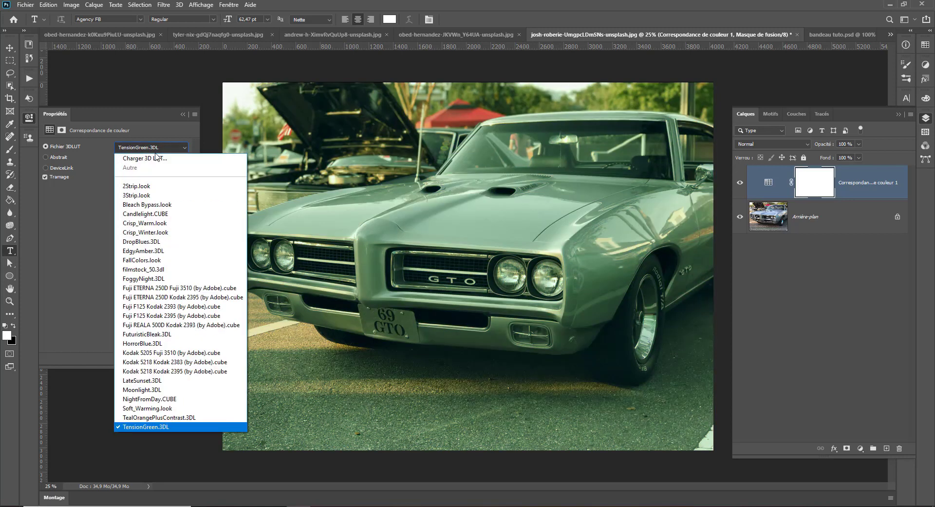
pyautogui.click(145, 188)
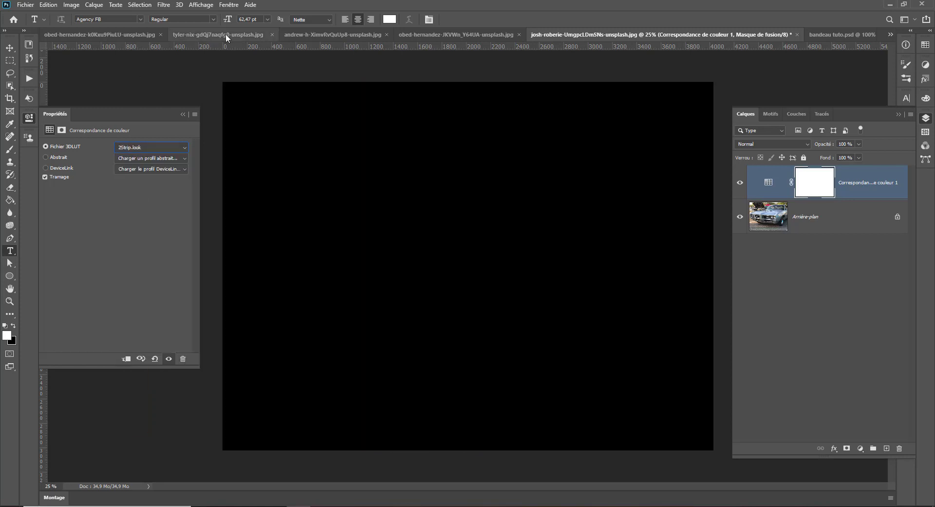
# - In the open coffee-maker photo, add a Color Lookup adjustment layer and load the 2Strip.look 3D LUT
pyautogui.click(222, 34)
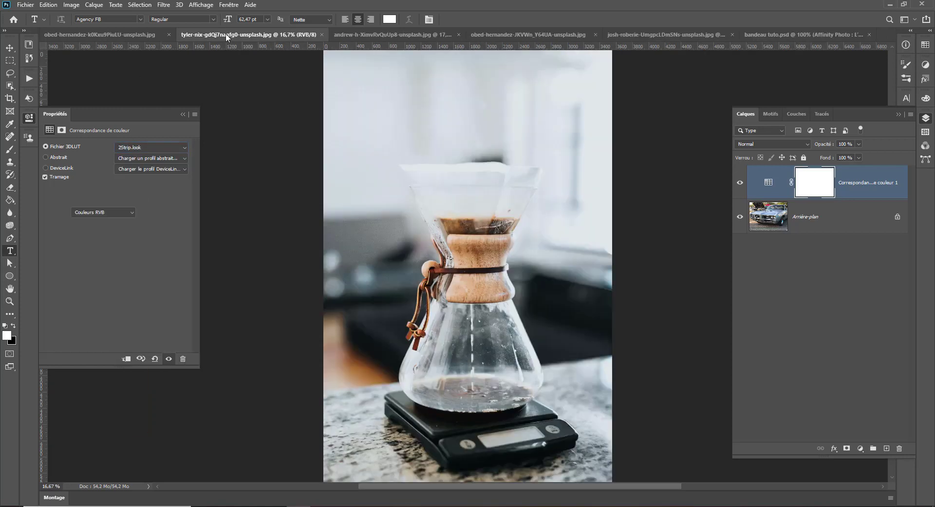
pyautogui.click(861, 448)
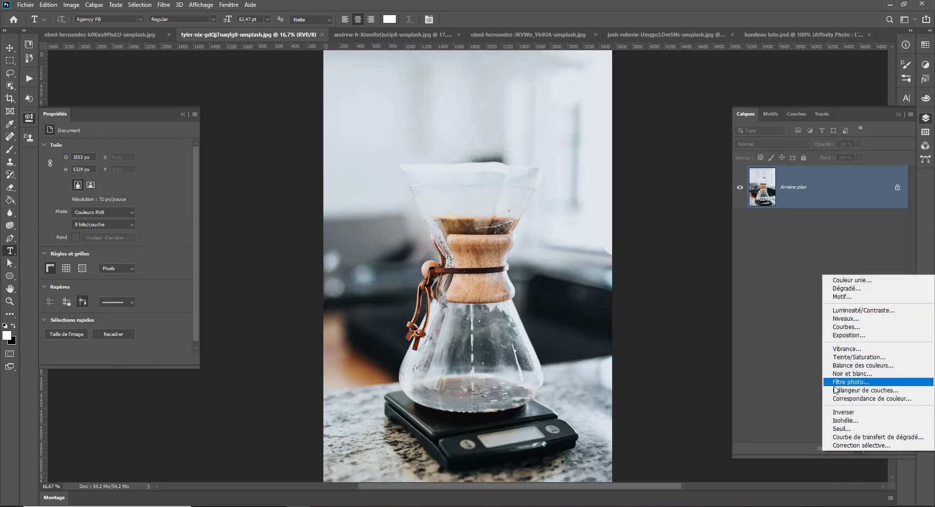
pyautogui.click(850, 398)
pyautogui.click(137, 146)
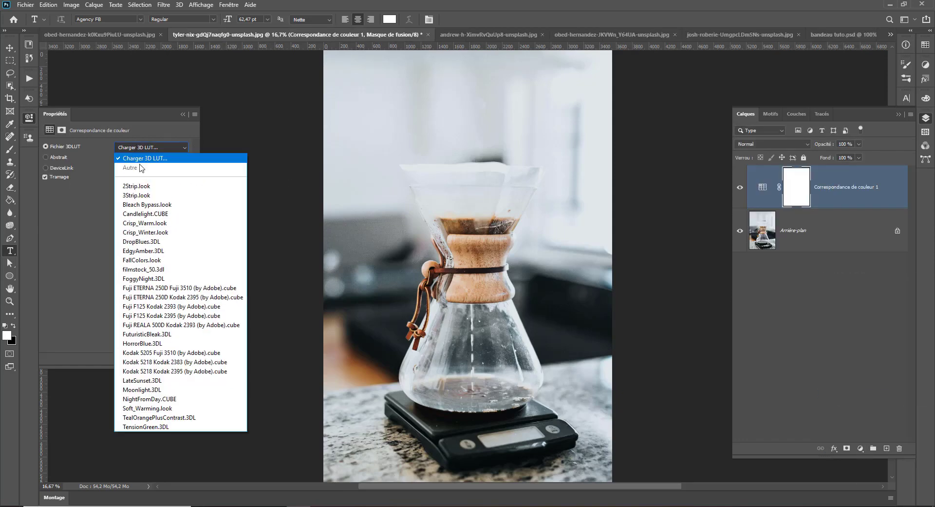
pyautogui.click(144, 188)
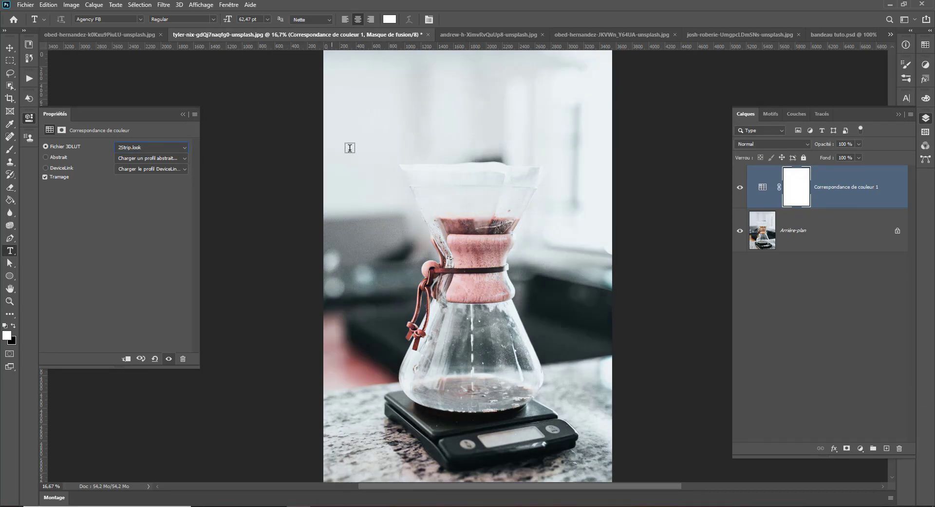
# - Compare the coffee-maker photo with and without its Color Lookup layer
pyautogui.click(739, 187)
pyautogui.click(739, 188)
# - In the open mountain lake photo, add a Color Lookup adjustment layer and load the 2Strip.look 3D LUT
pyautogui.click(482, 37)
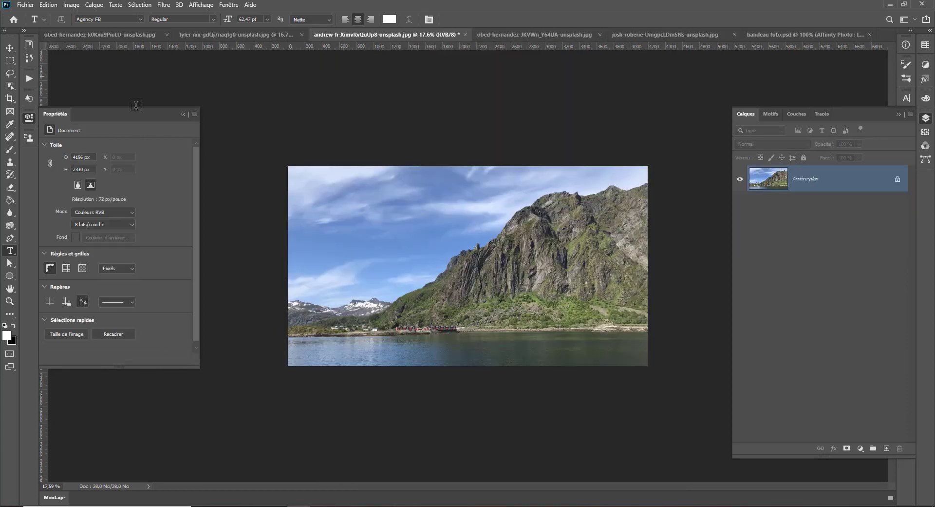
pyautogui.click(860, 449)
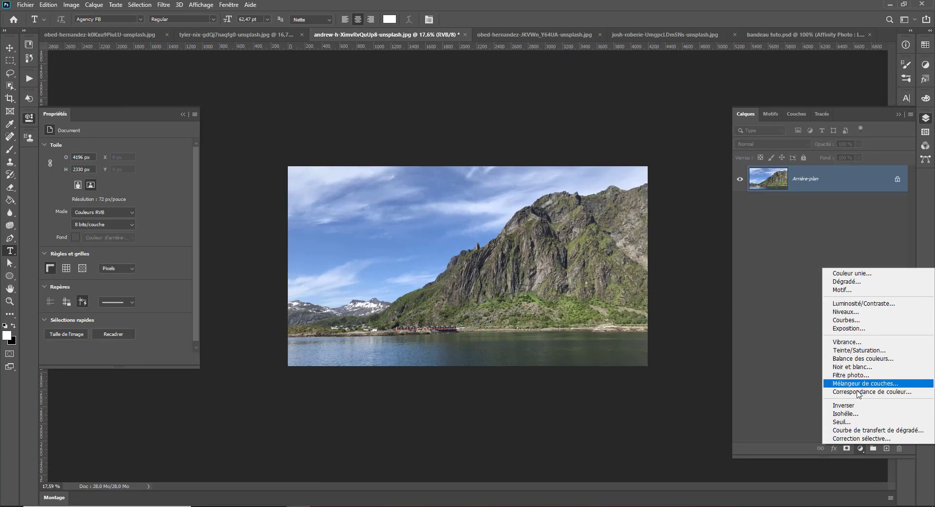
pyautogui.click(872, 391)
pyautogui.click(136, 148)
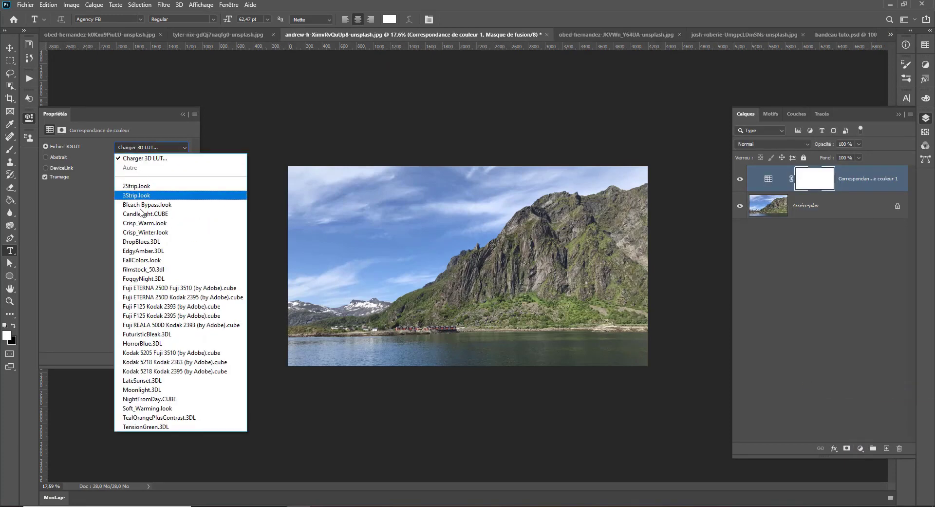
pyautogui.click(143, 188)
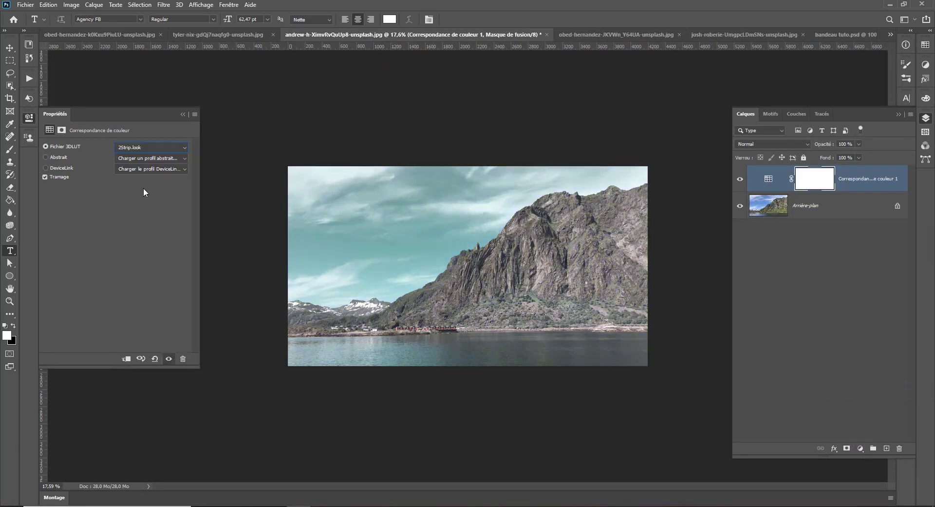
# - Open the dialog for loading an external 3D LUT file on the mountain photo's layer, and cancel it without loading anything
pyautogui.click(151, 147)
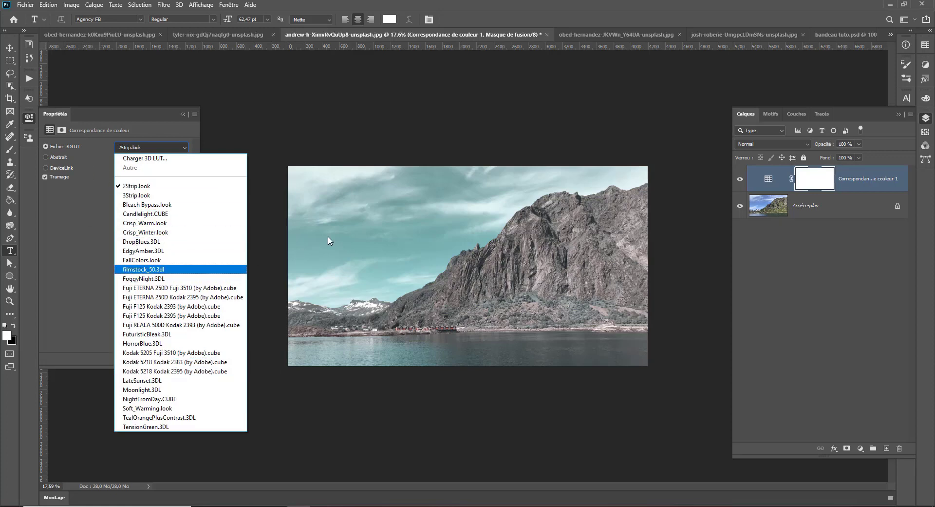
pyautogui.click(152, 161)
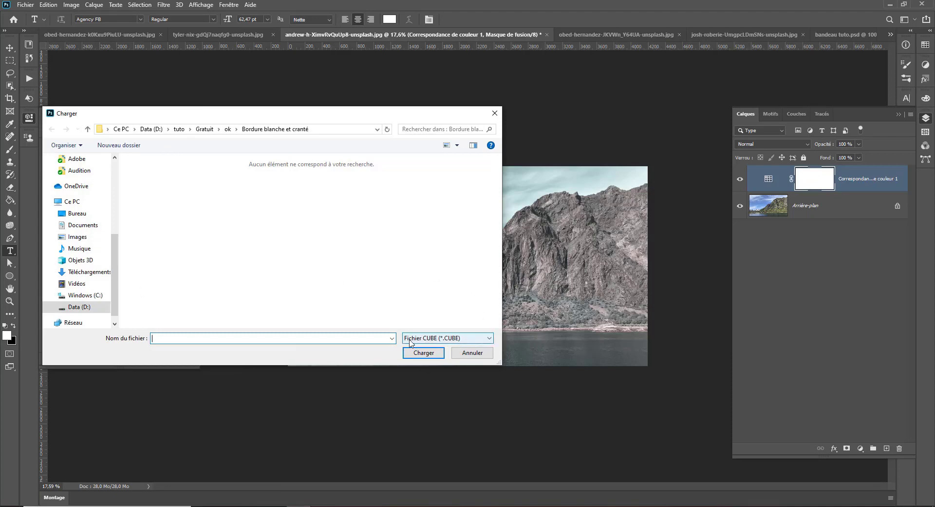
pyautogui.click(469, 353)
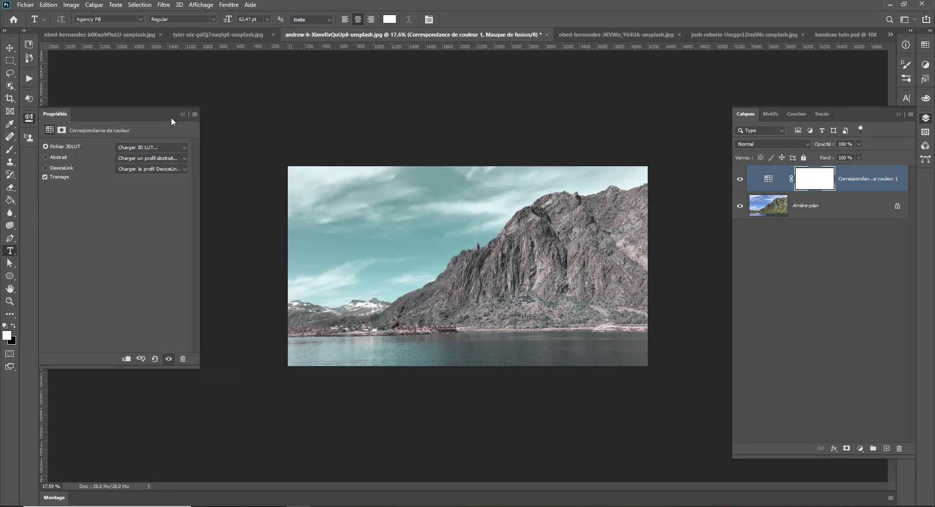
# - Try the Abstract profile option on the mountain's Color Lookup layer, cancel loading a file, and switch the layer to the DeviceLink option
pyautogui.click(195, 114)
pyautogui.click(106, 214)
pyautogui.click(51, 156)
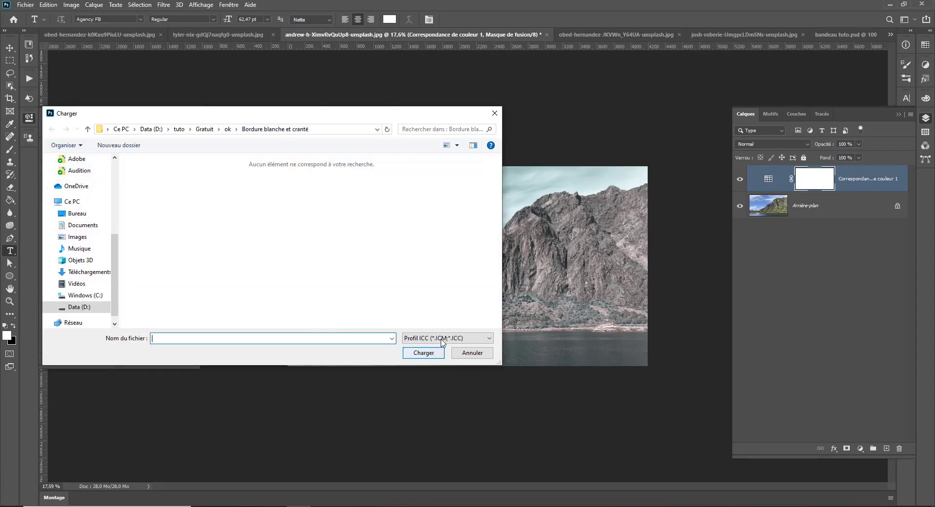
pyautogui.click(470, 353)
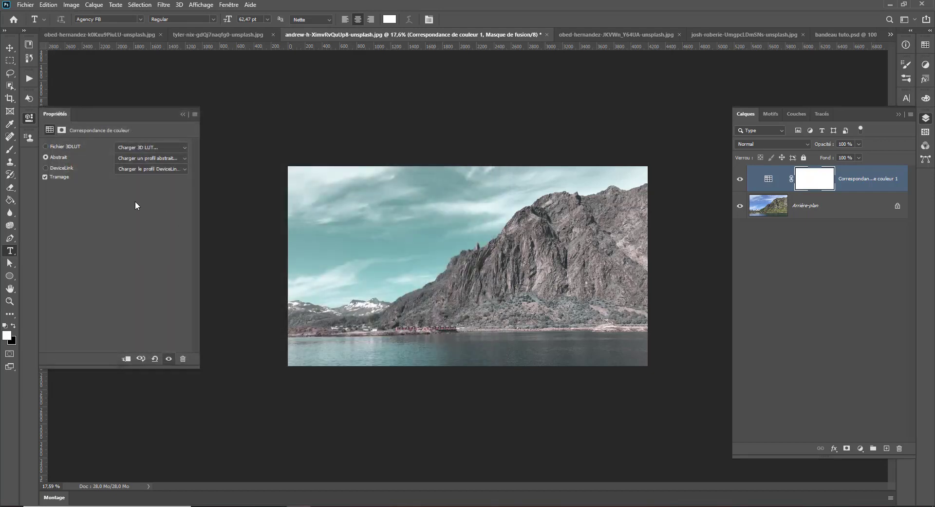
pyautogui.click(136, 156)
pyautogui.click(136, 157)
pyautogui.click(53, 171)
pyautogui.click(900, 448)
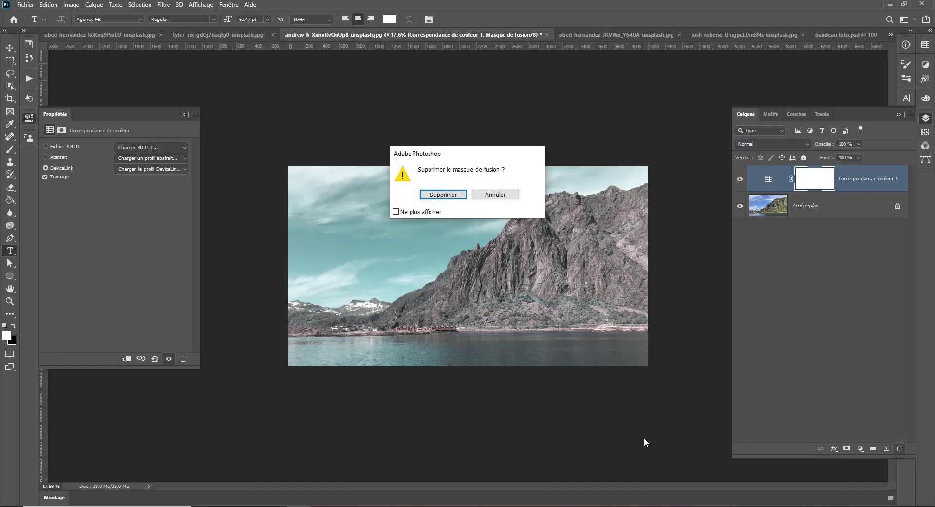
pyautogui.click(501, 193)
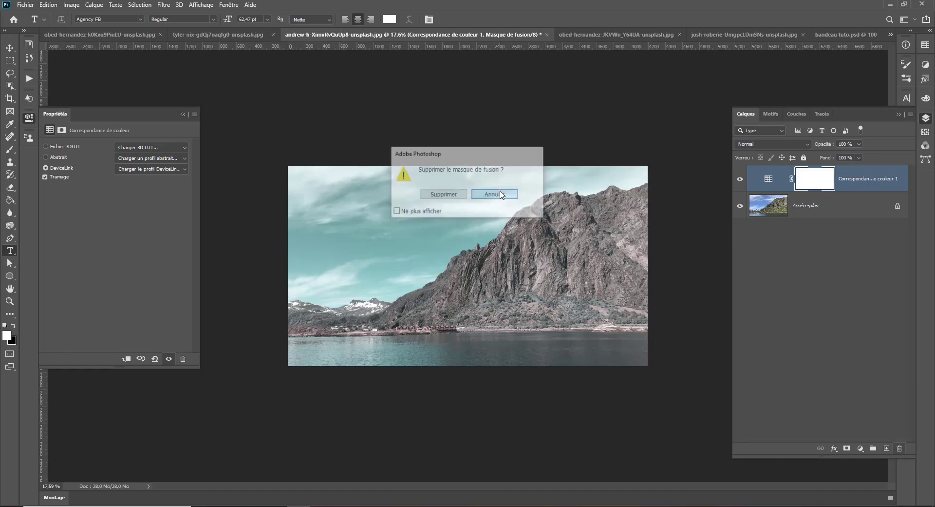
pyautogui.click(32, 117)
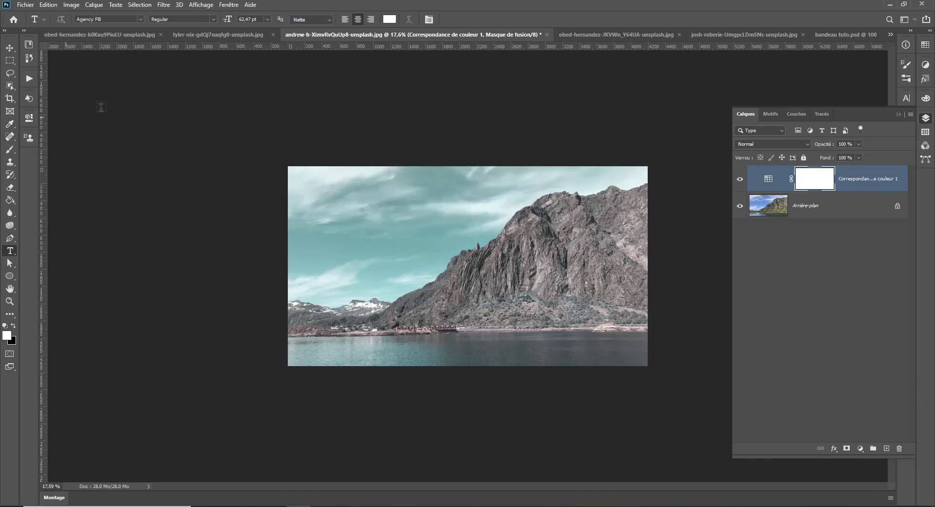
# - In the open portrait photo with the red bridge, add a Color Lookup adjustment layer and load the 2Strip.look 3D LUT
pyautogui.click(614, 29)
pyautogui.click(691, 34)
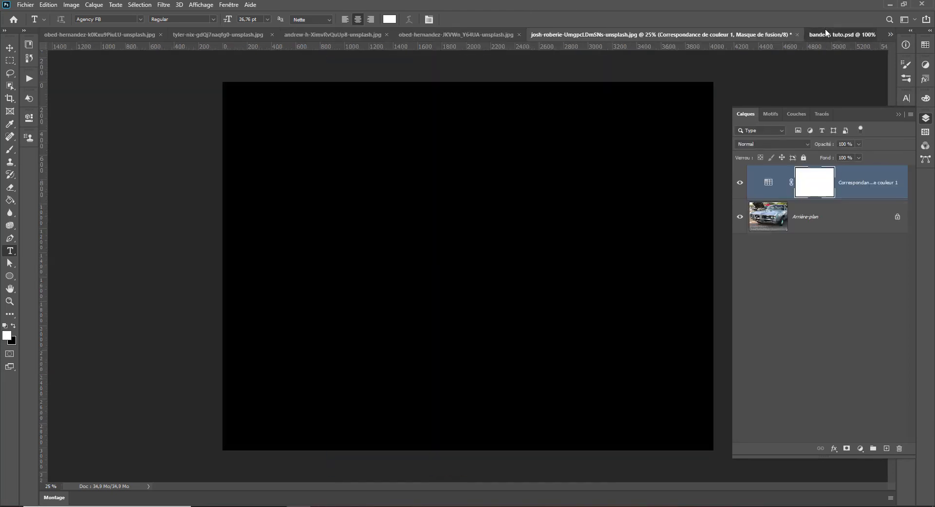
pyautogui.click(825, 31)
pyautogui.click(648, 35)
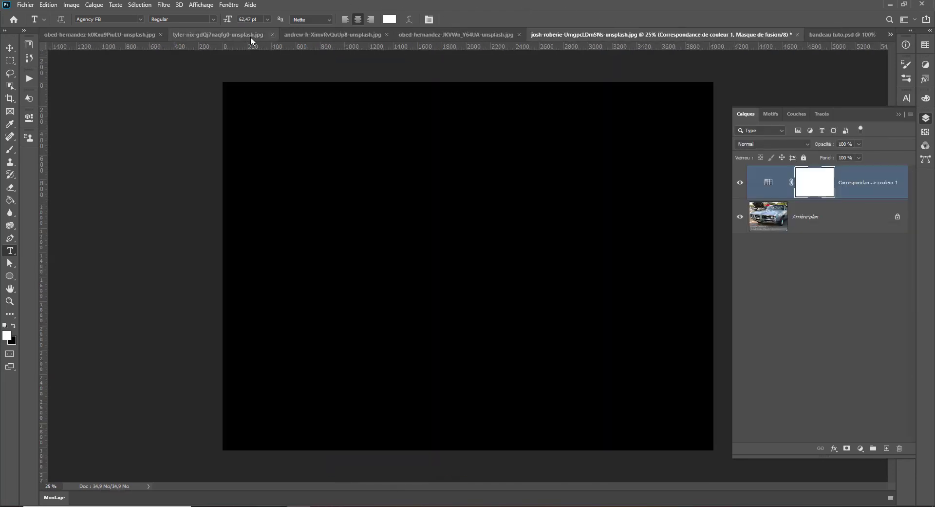
pyautogui.click(104, 36)
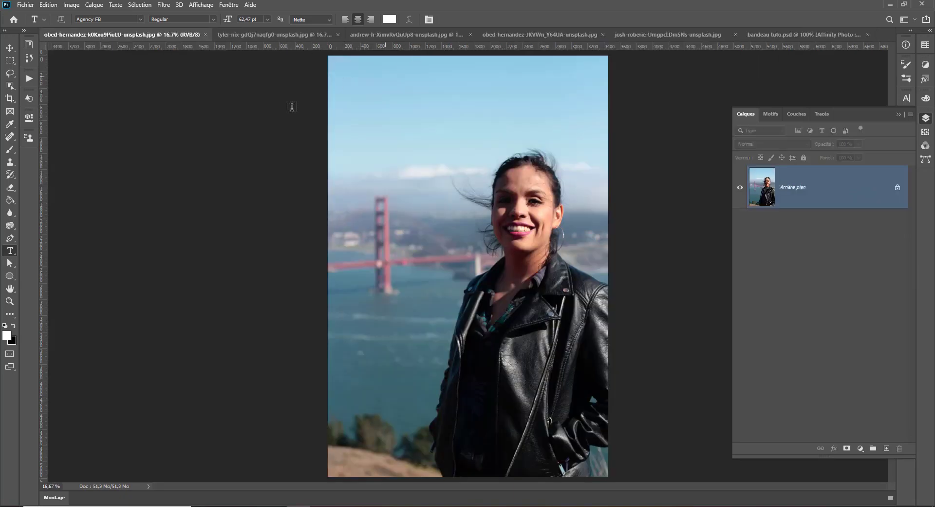
pyautogui.click(860, 448)
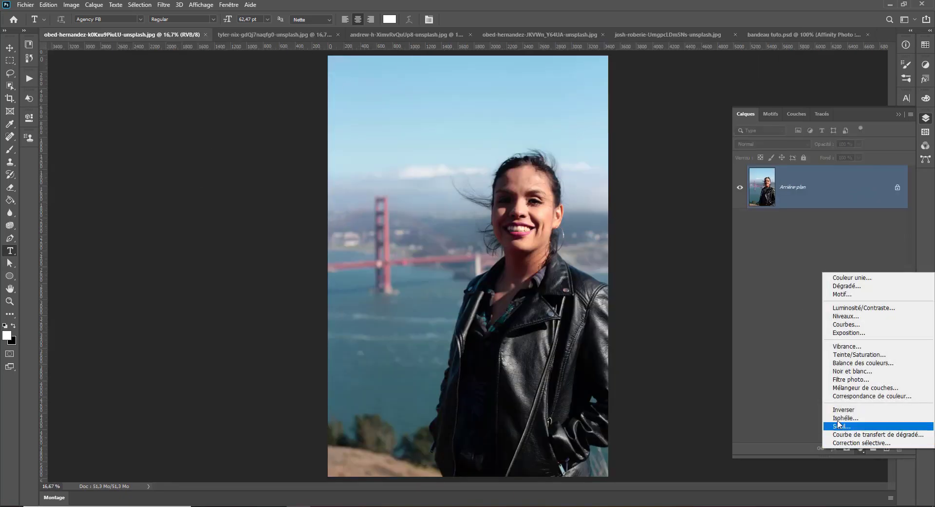
pyautogui.click(850, 396)
pyautogui.click(140, 148)
pyautogui.scroll(2, 146, 234)
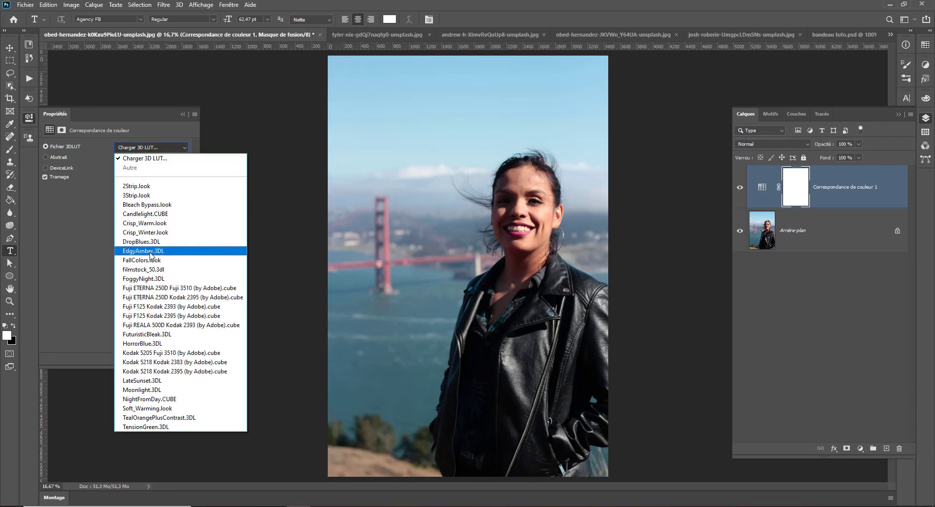
pyautogui.click(146, 195)
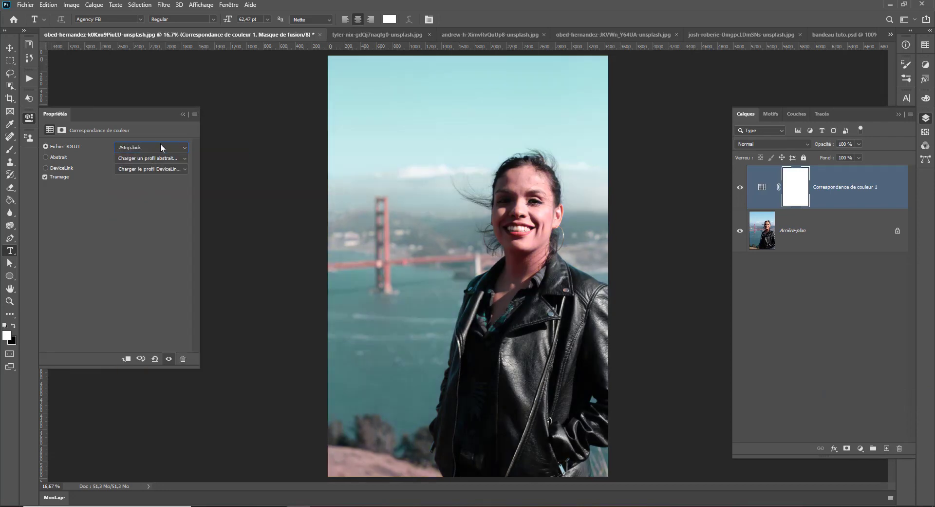
# - Change the portrait's Color Lookup layer to the FoggyNight.3DL LUT and lower the layer opacity to 80%
pyautogui.click(162, 147)
pyautogui.click(154, 280)
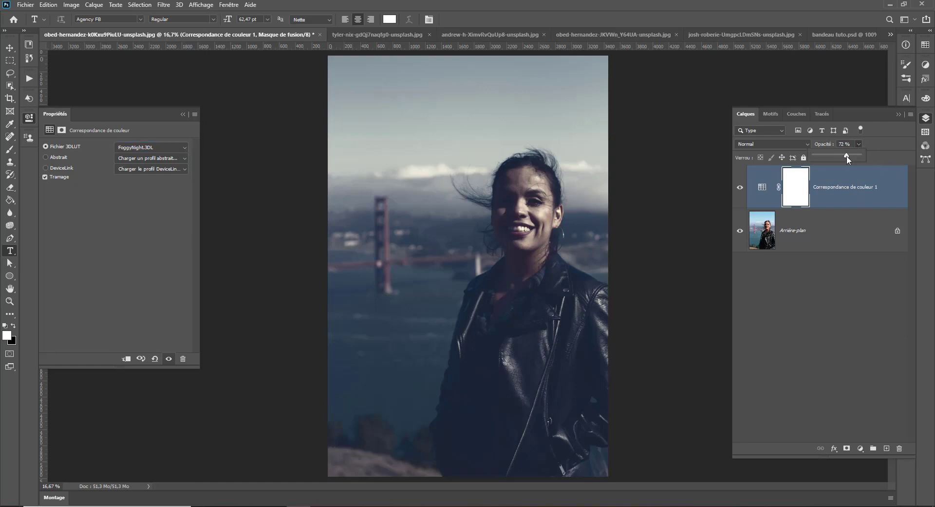
pyautogui.moveTo(859, 153); pyautogui.dragTo(850, 155)
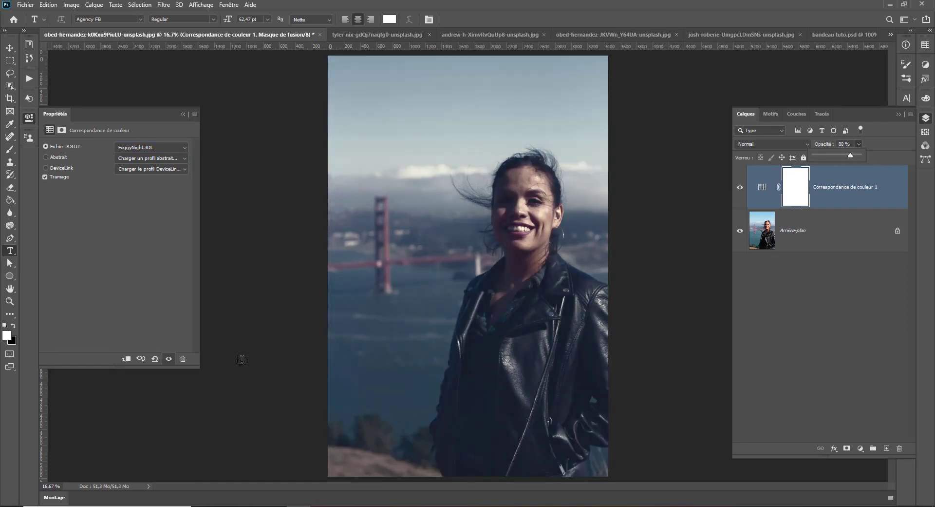